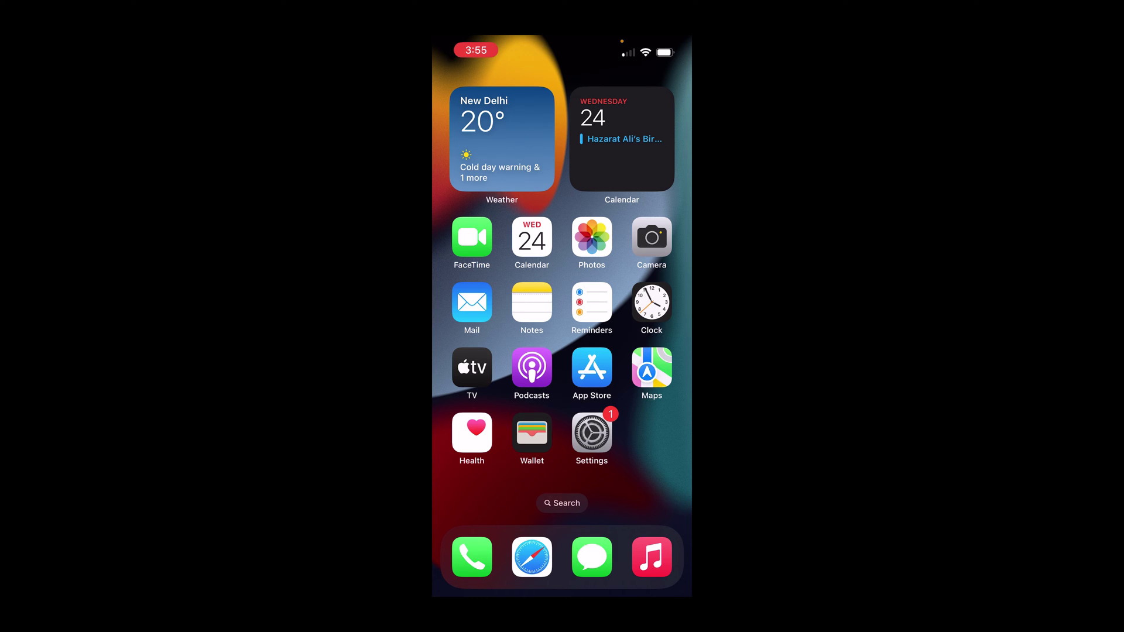
- Launch Settings from the Home Screen and go to the Messages page
click(592, 435)
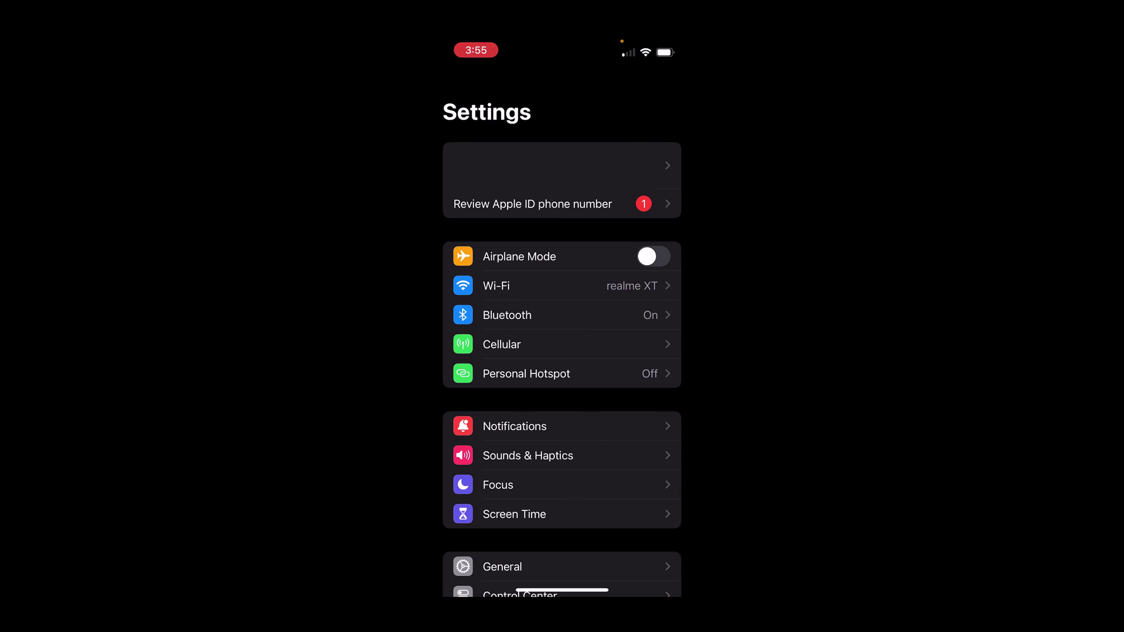
scroll(562, 395, down, 3)
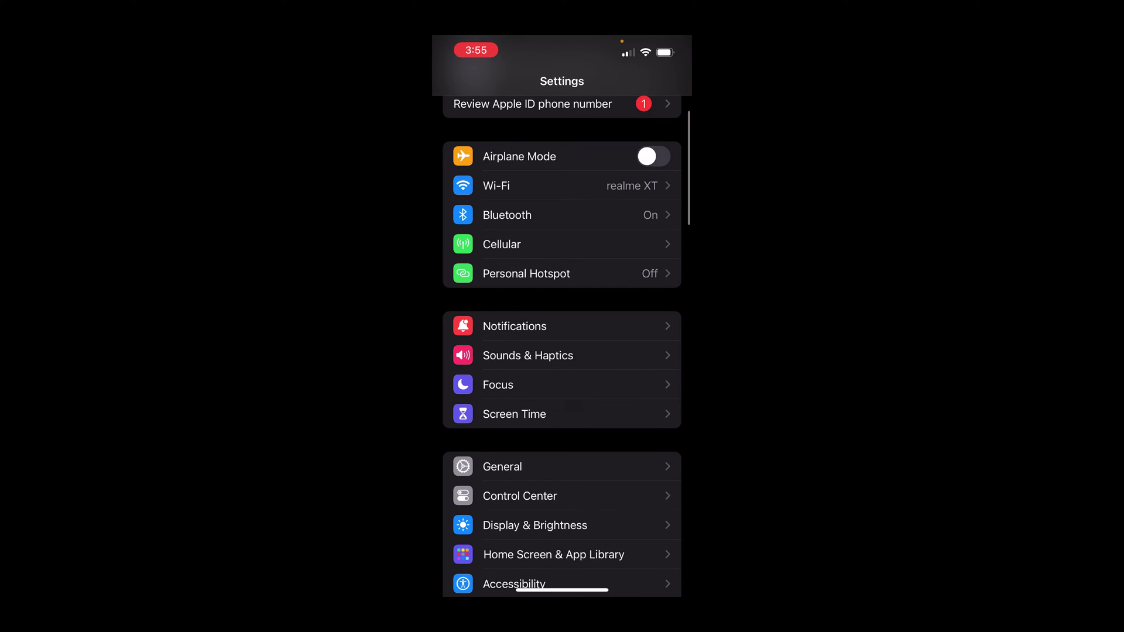
scroll(562, 351, down, 10)
click(562, 439)
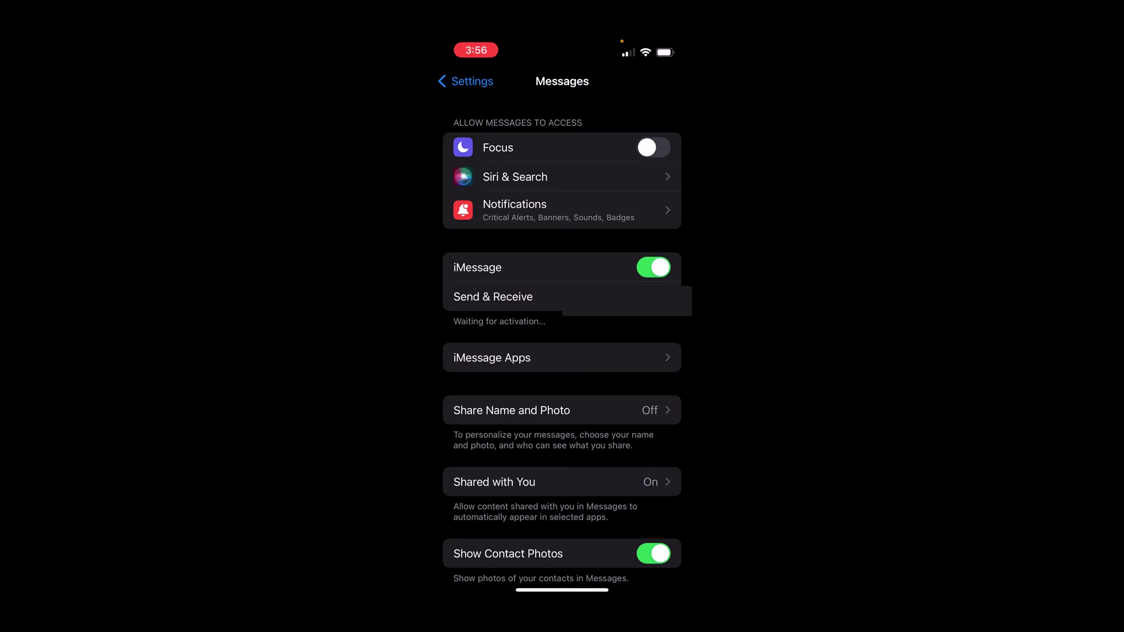
- Open iMessage Apps and request deletion of GamePigeon and its data
click(562, 357)
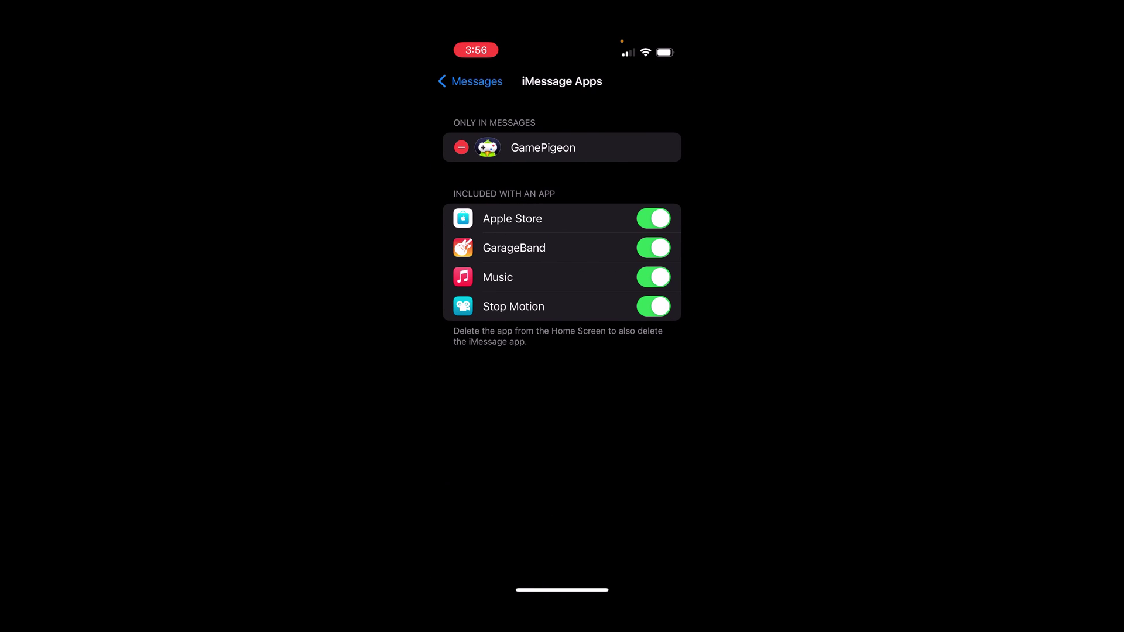
click(461, 148)
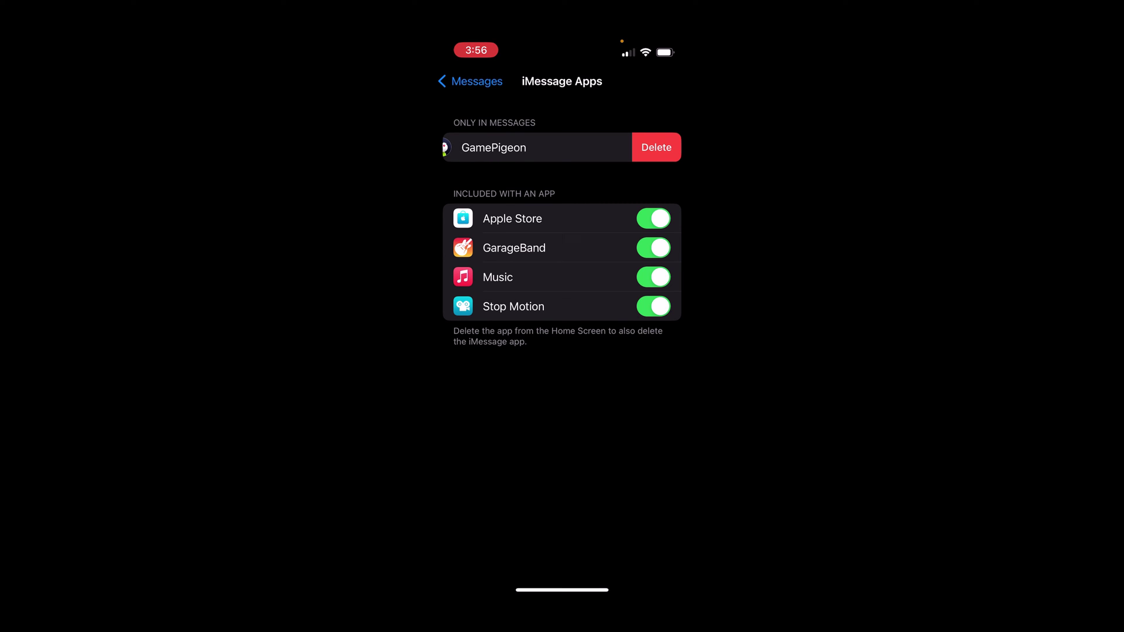
click(656, 148)
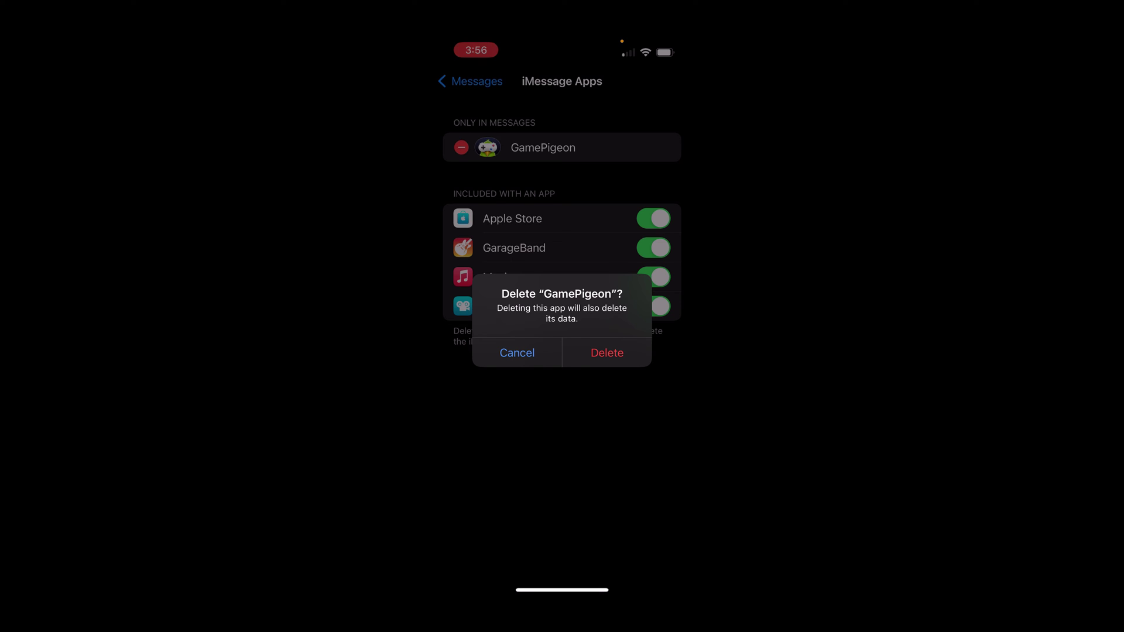
click(607, 352)
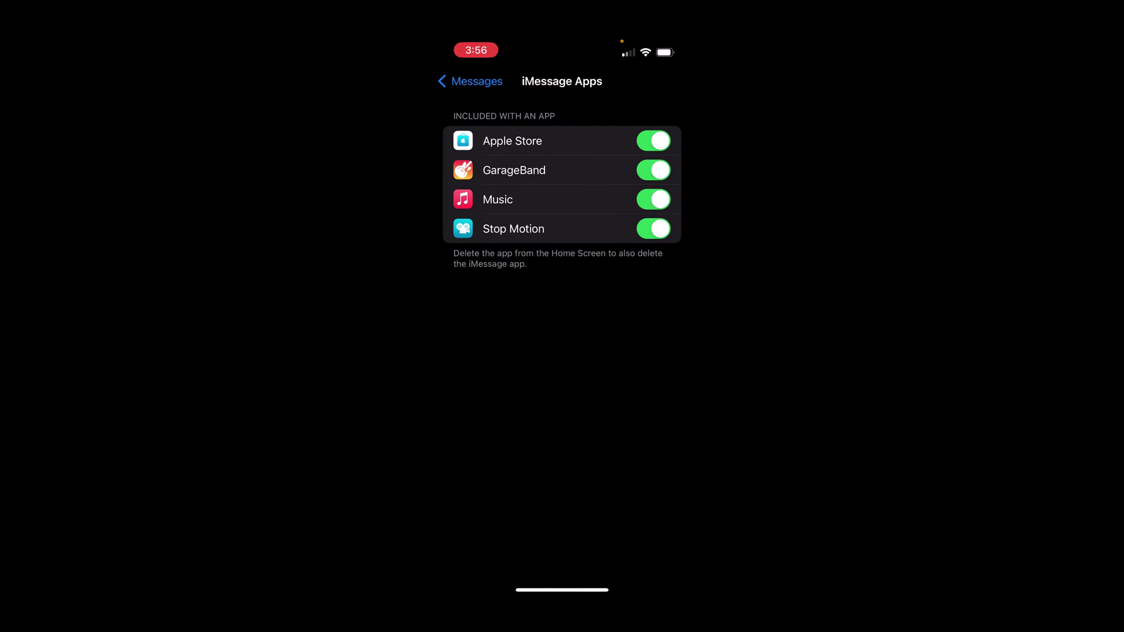